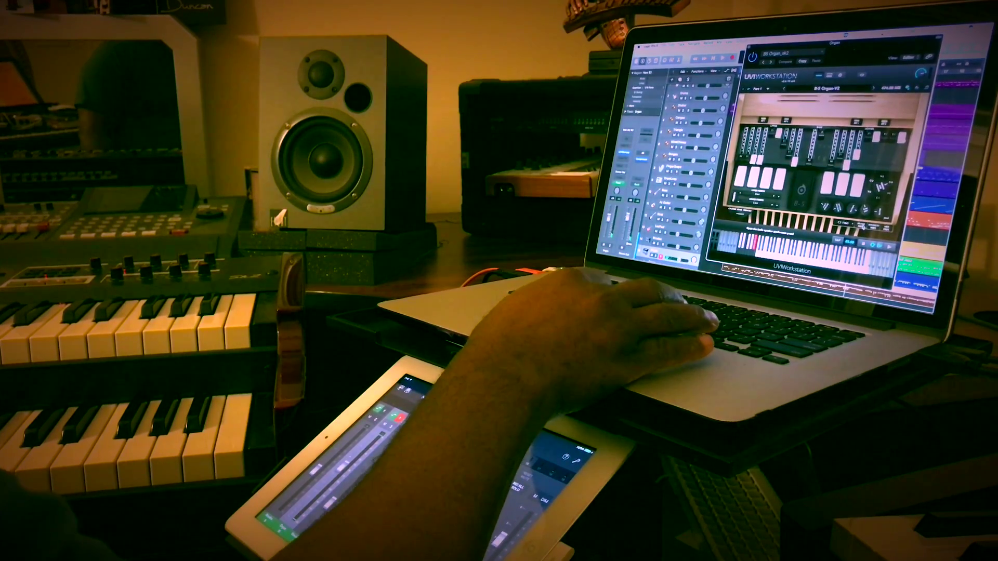
On the Rotary page, switch the rotor display from Horn to Drum and pick an option
click(846, 222)
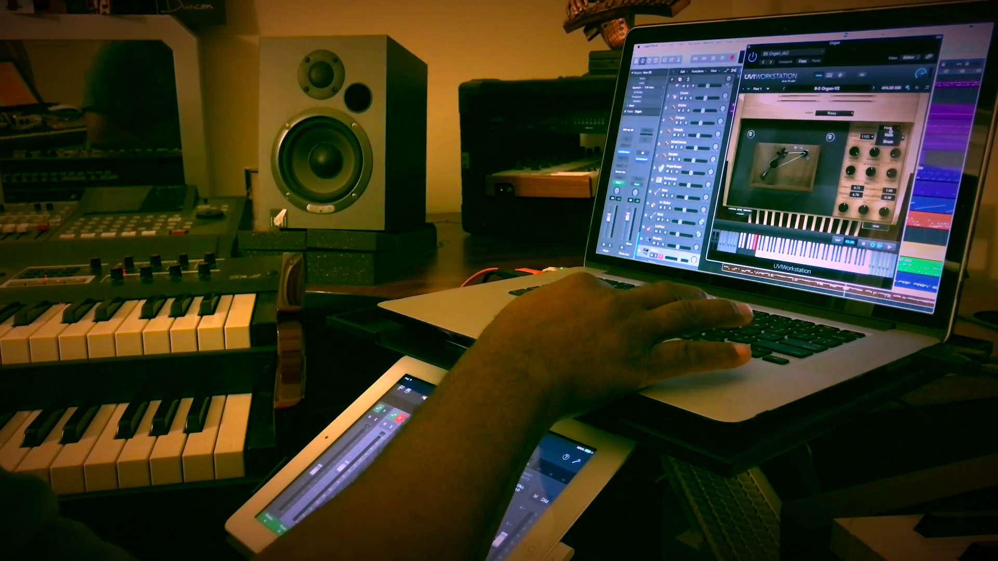
click(888, 141)
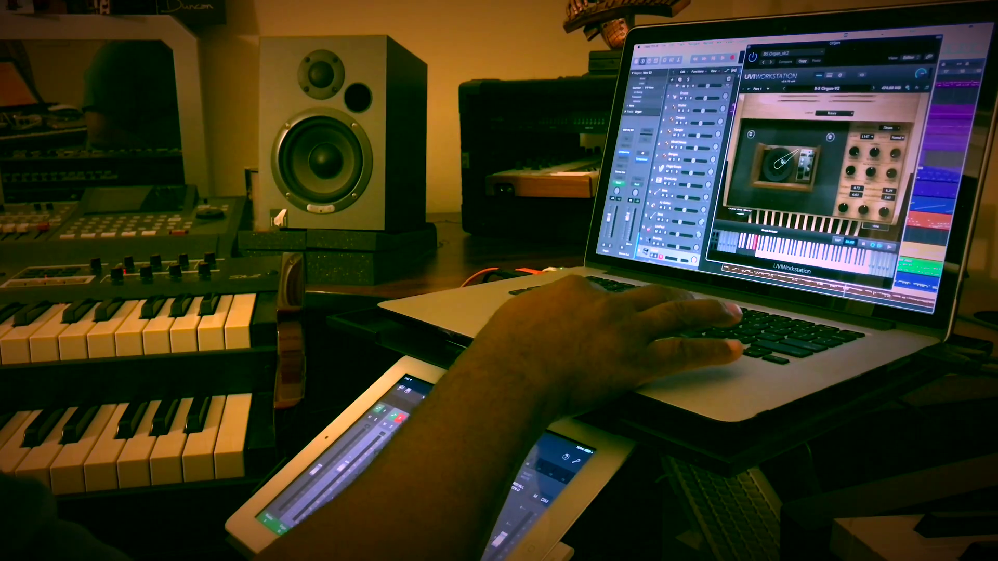
click(868, 146)
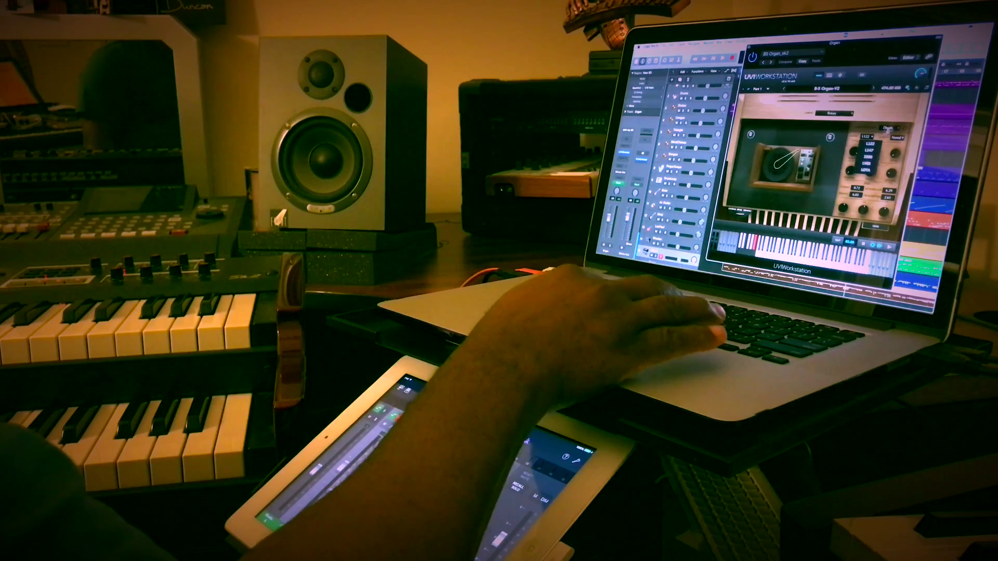
click(853, 116)
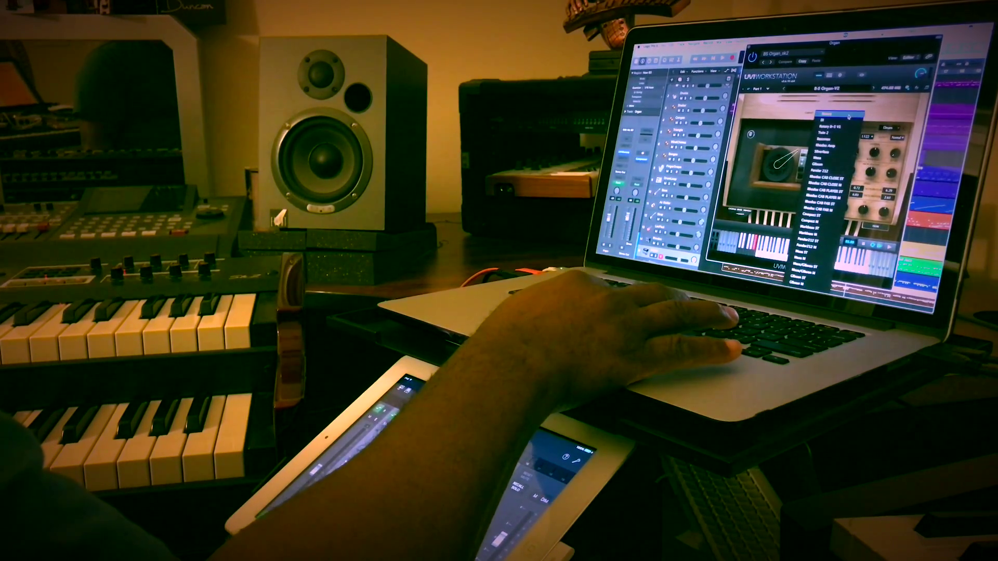
click(841, 121)
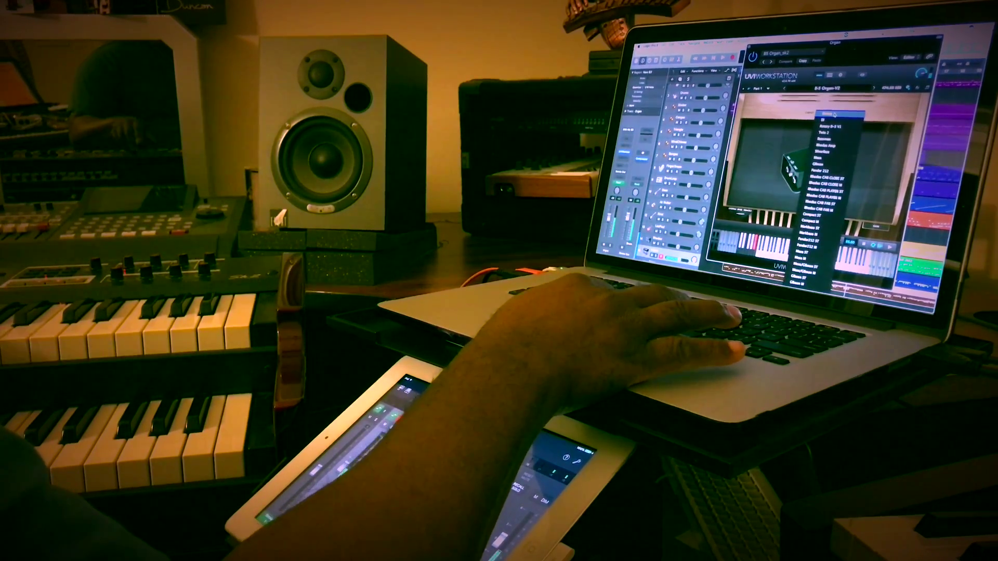
click(838, 125)
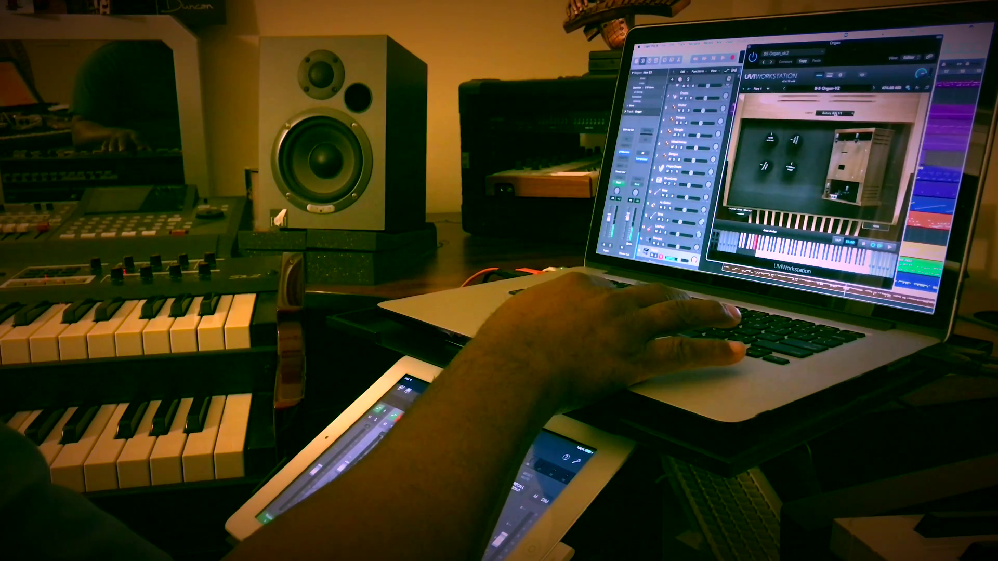
click(835, 112)
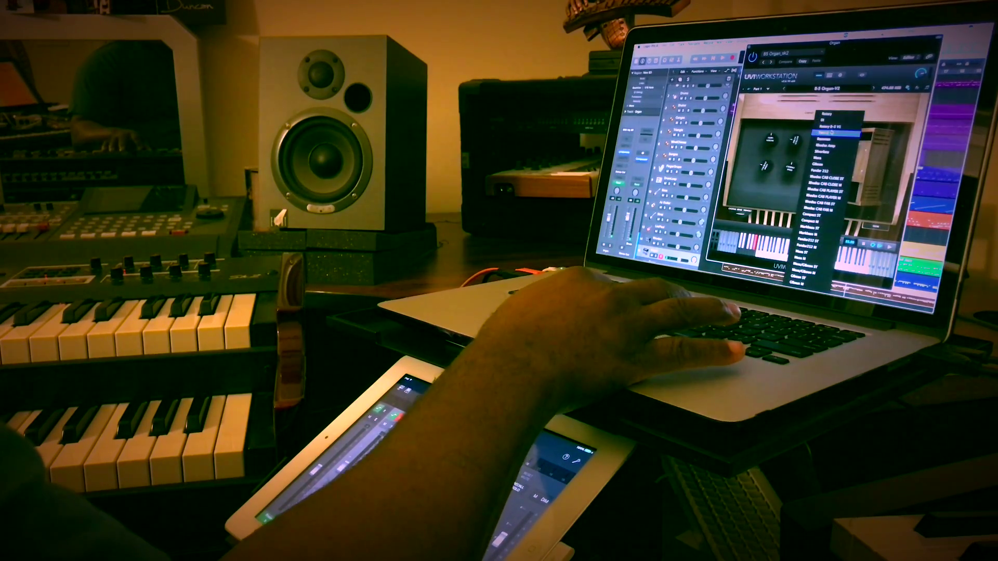
click(831, 133)
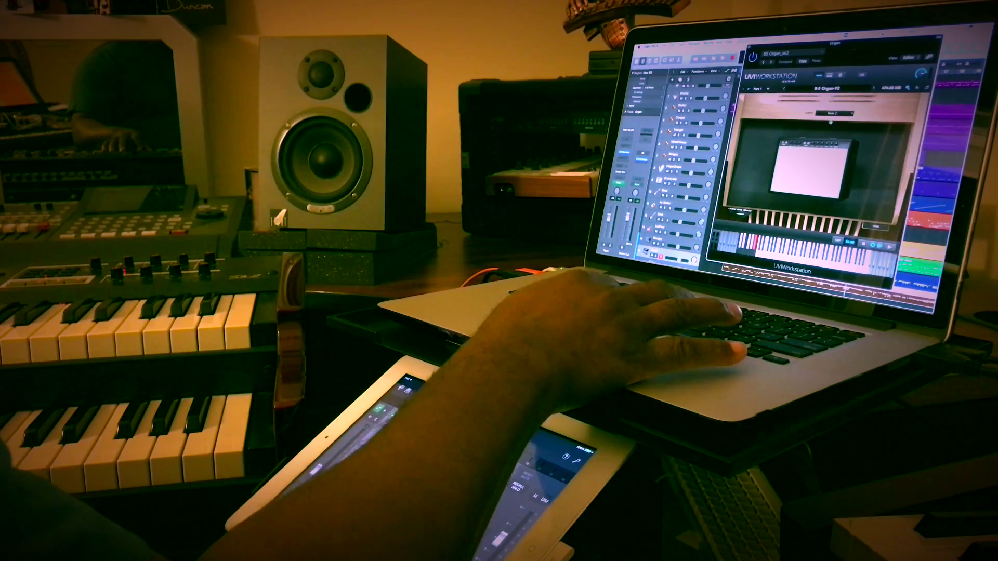
click(834, 113)
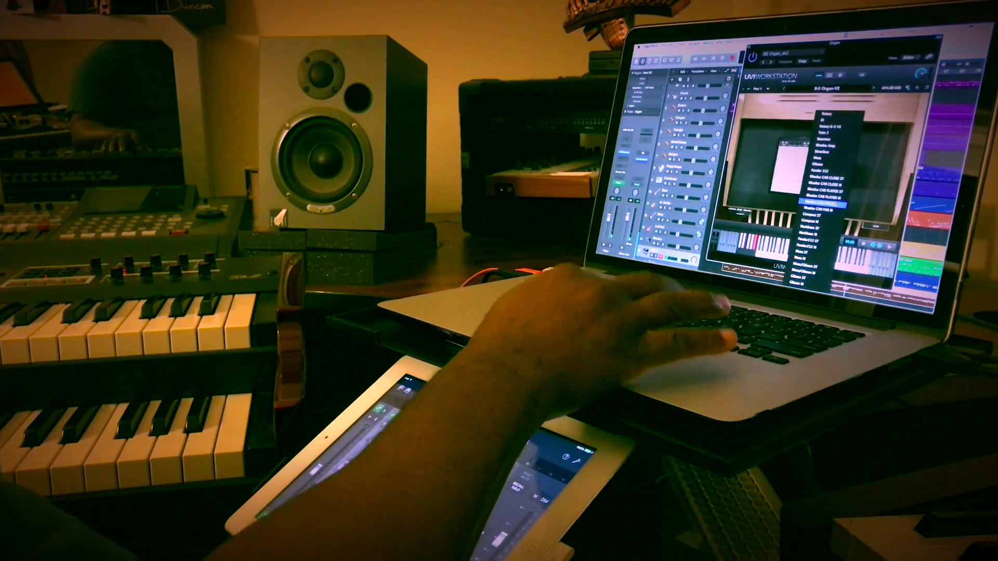
click(836, 117)
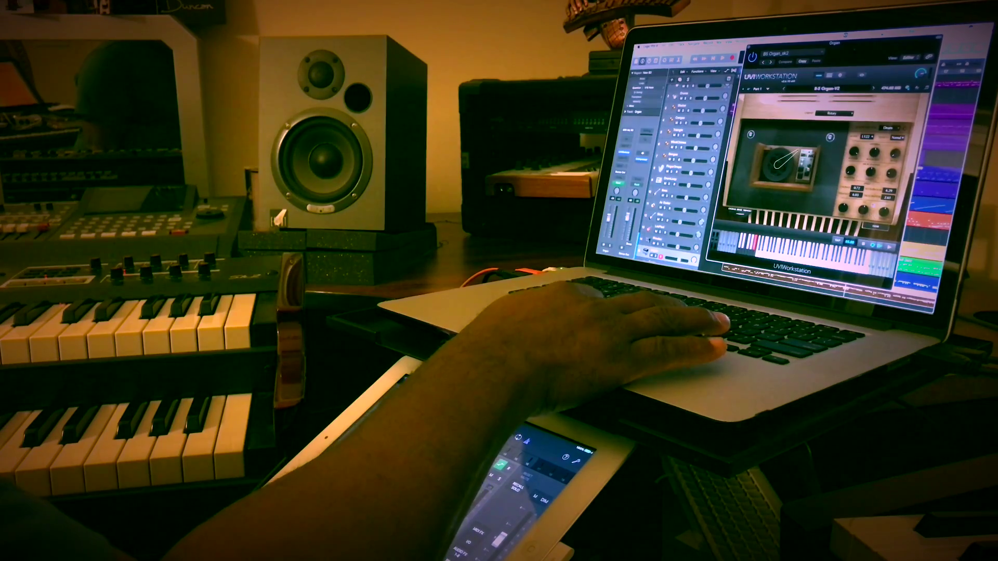
Open the MIDI controller-mapping page after briefly returning to the organ drawbars
click(877, 230)
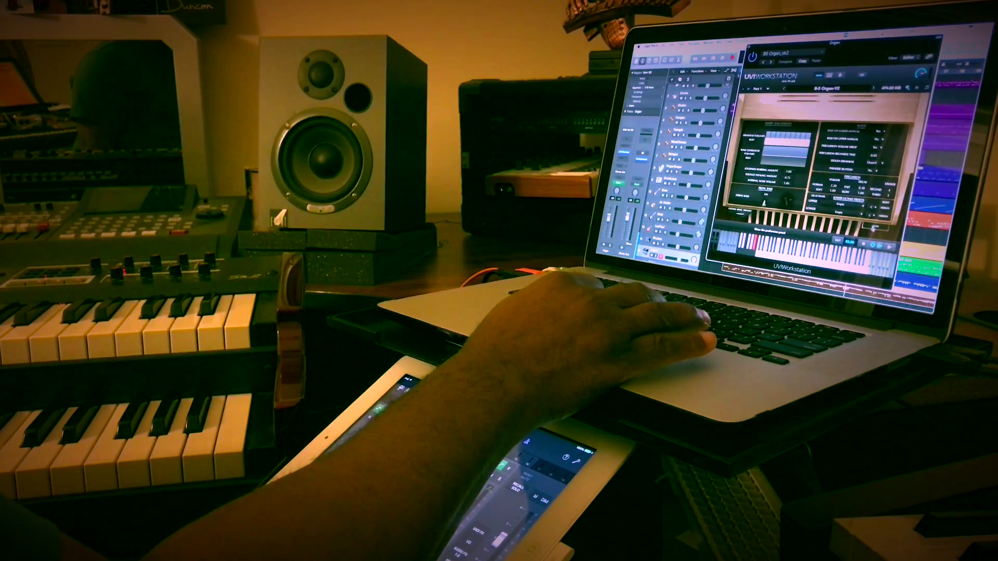
click(879, 229)
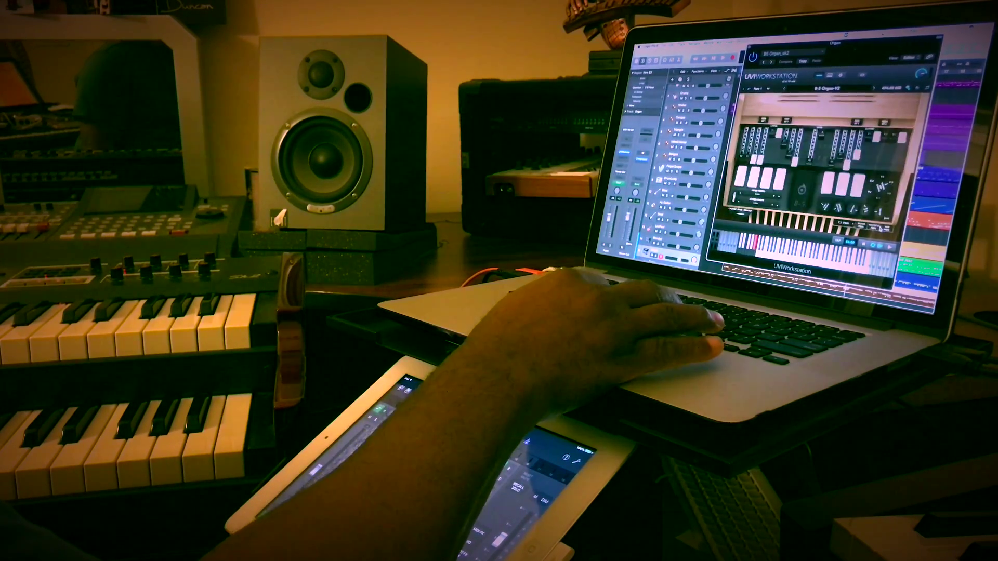
click(886, 229)
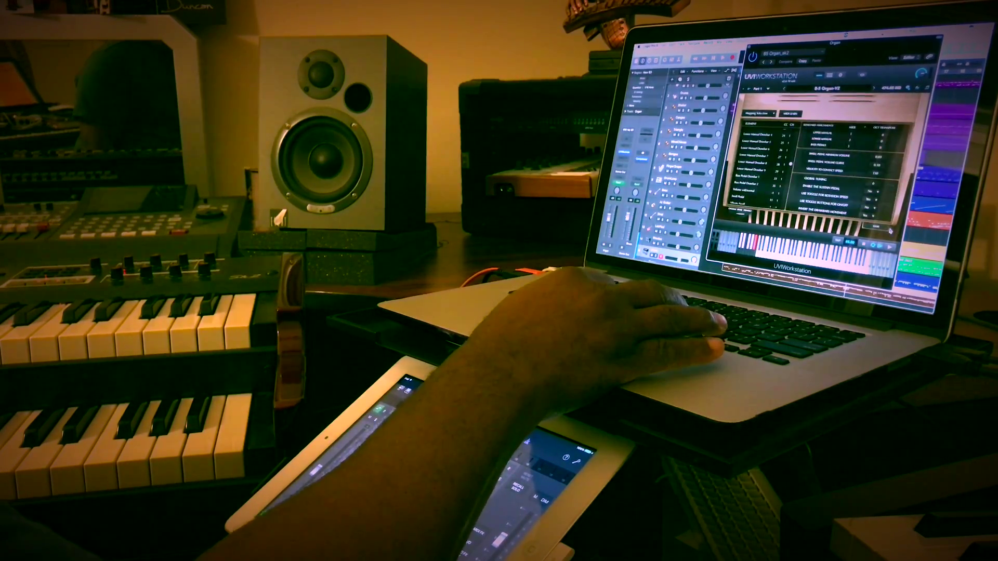